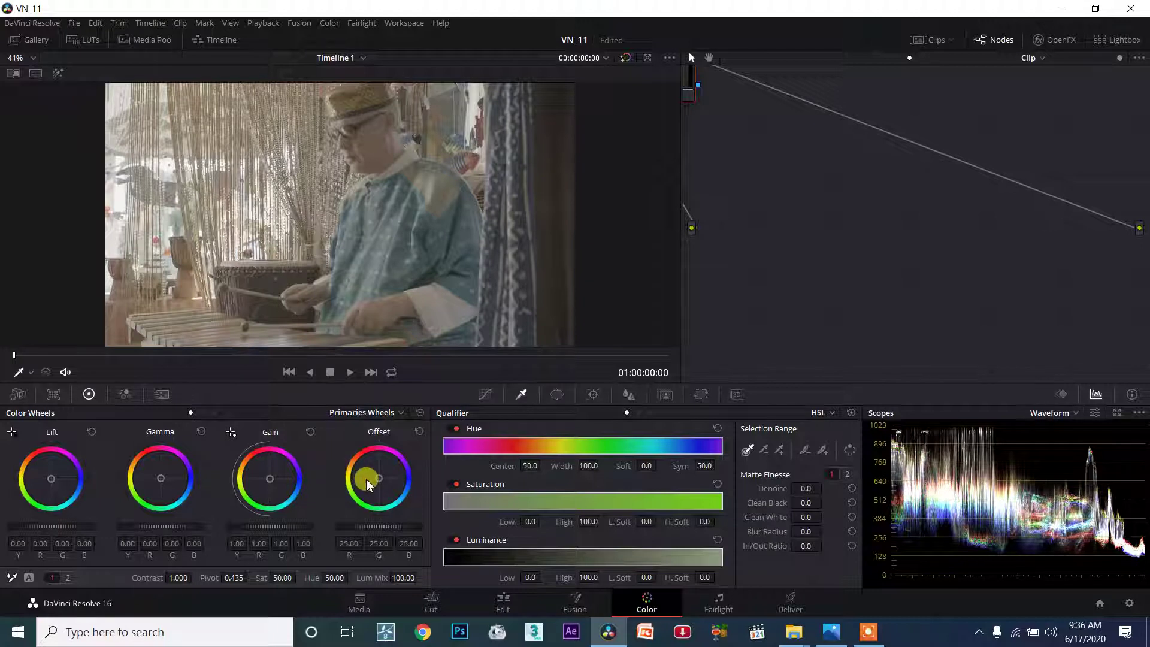
click(1064, 417)
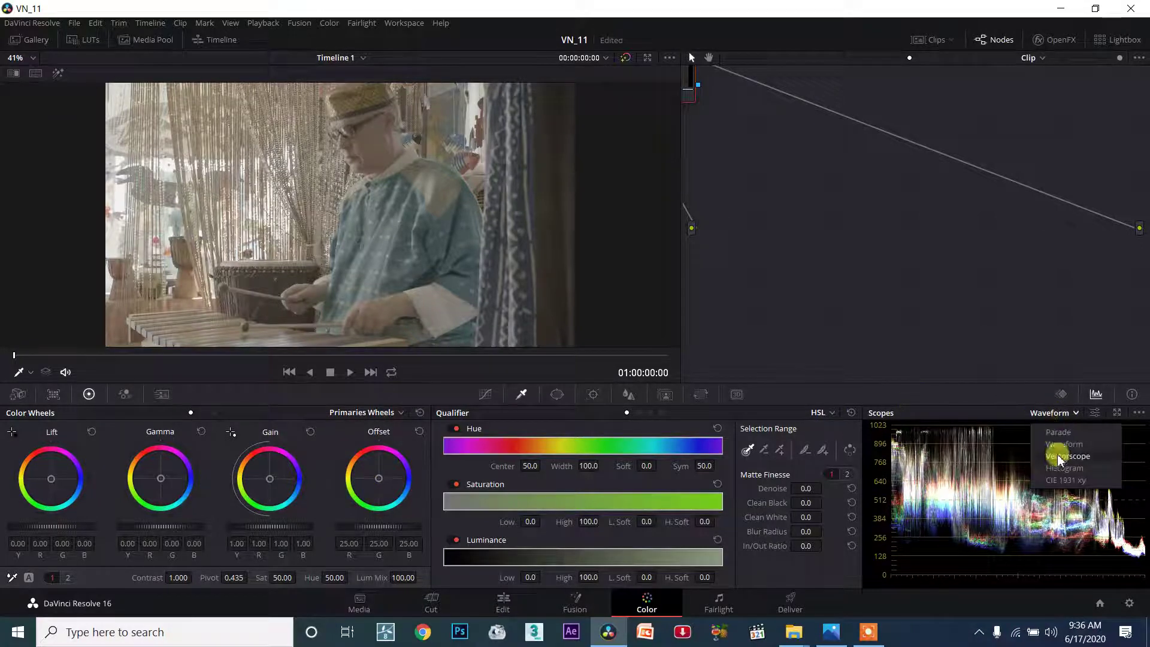
click(1054, 455)
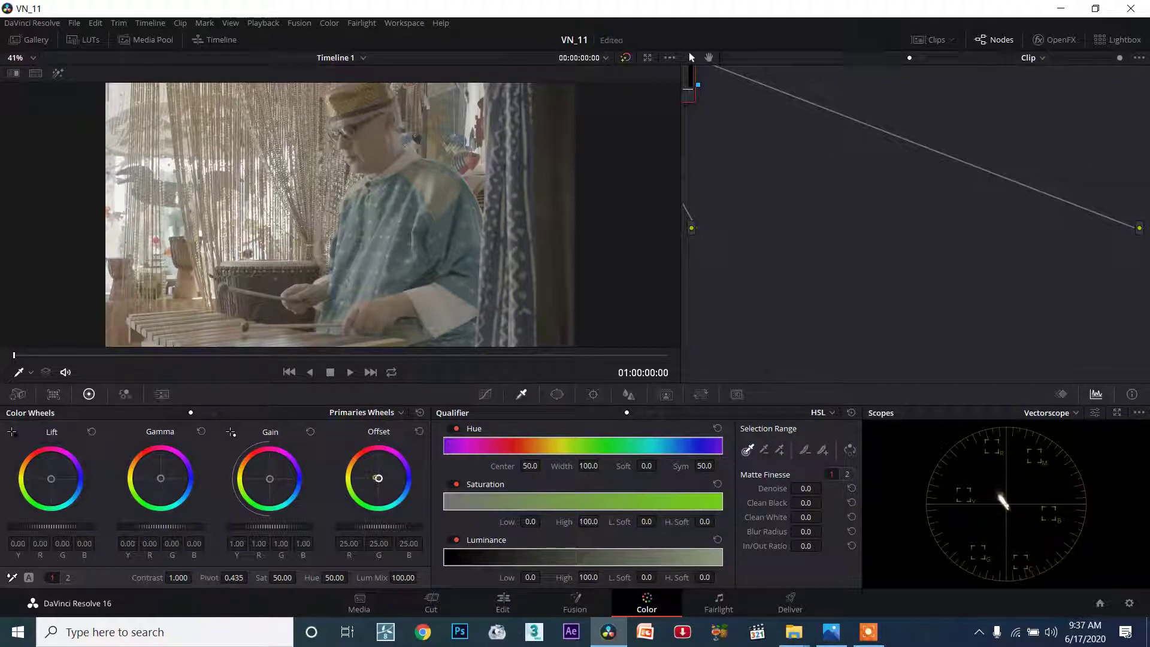
drag(373, 473, 364, 465)
double_click(359, 527)
click(1053, 414)
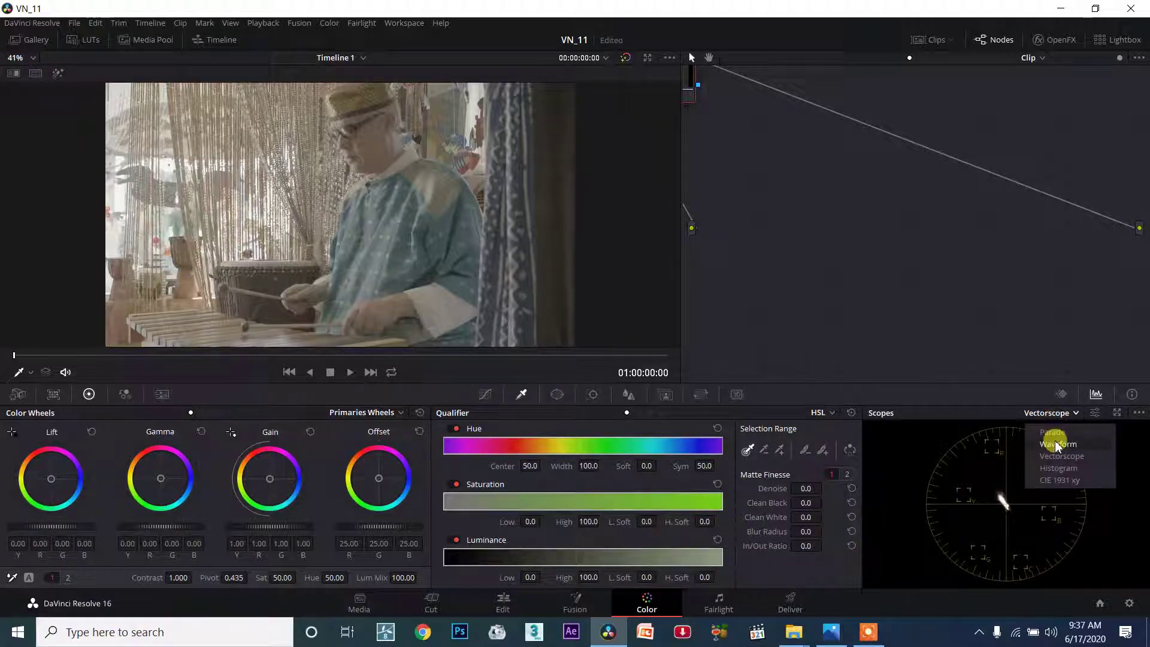
click(1057, 445)
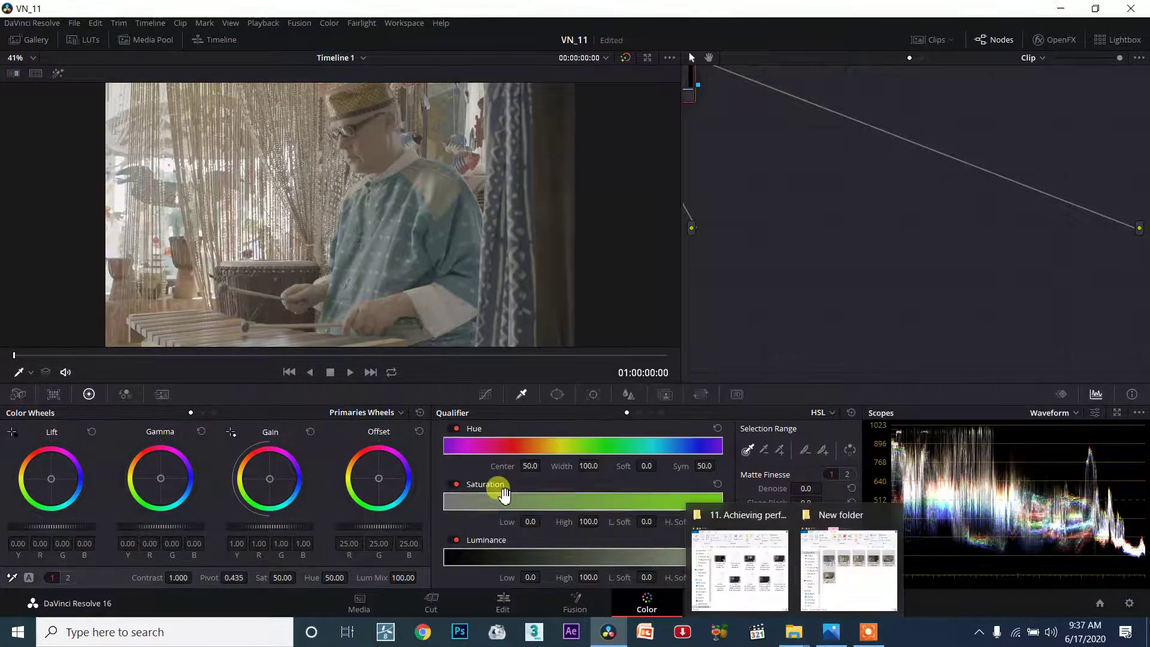
click(830, 631)
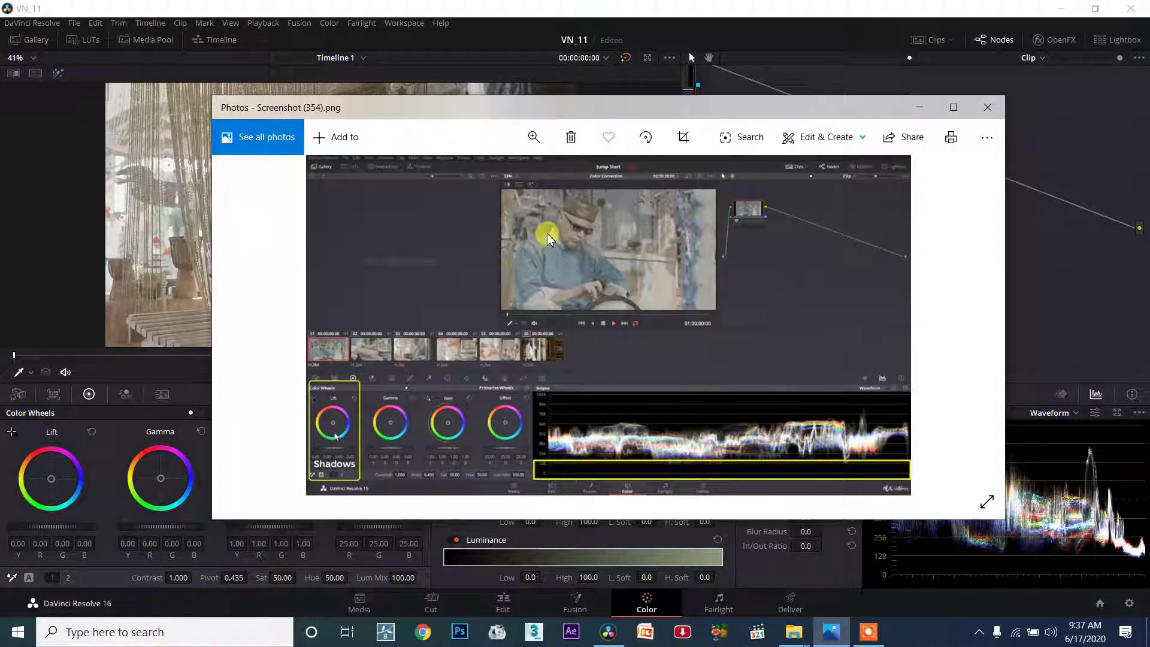
mouse_move(412, 140)
mouse_down()
mouse_move(425, 307)
mouse_move(445, 375)
mouse_up()
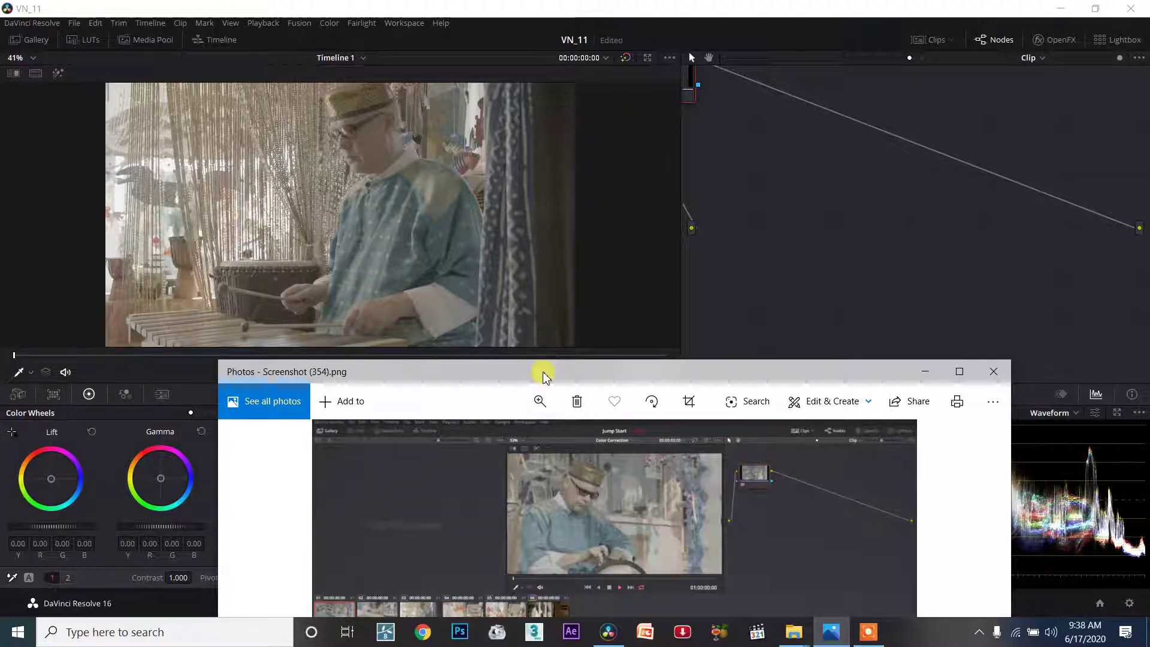
drag(539, 372, 523, 130)
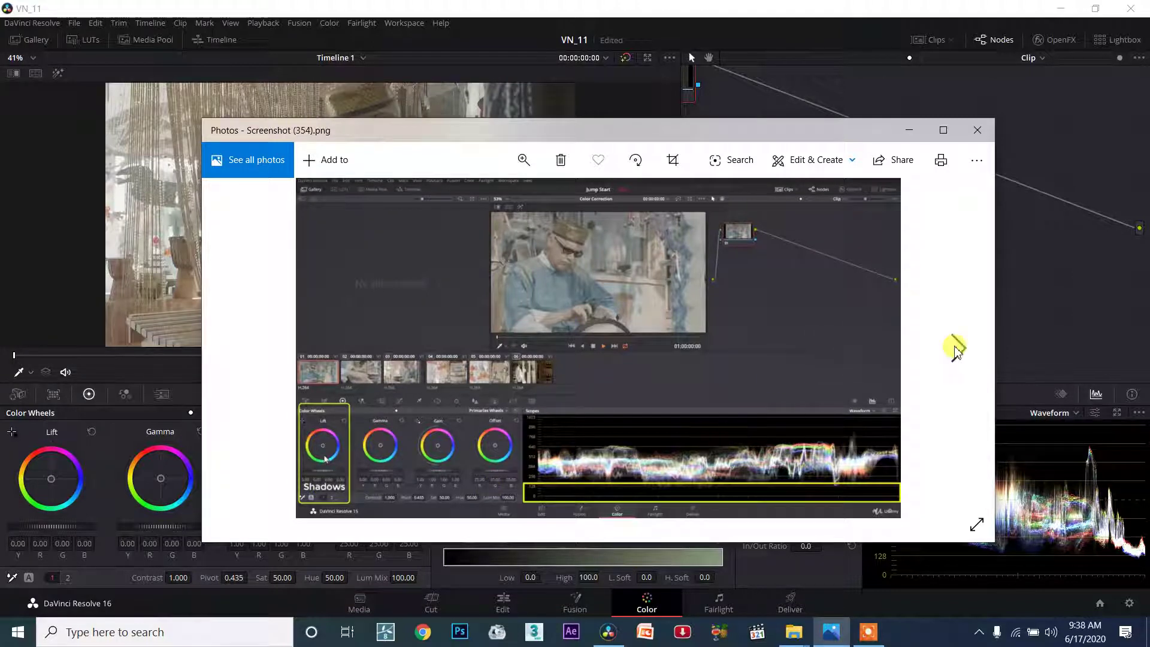
click(953, 347)
click(233, 347)
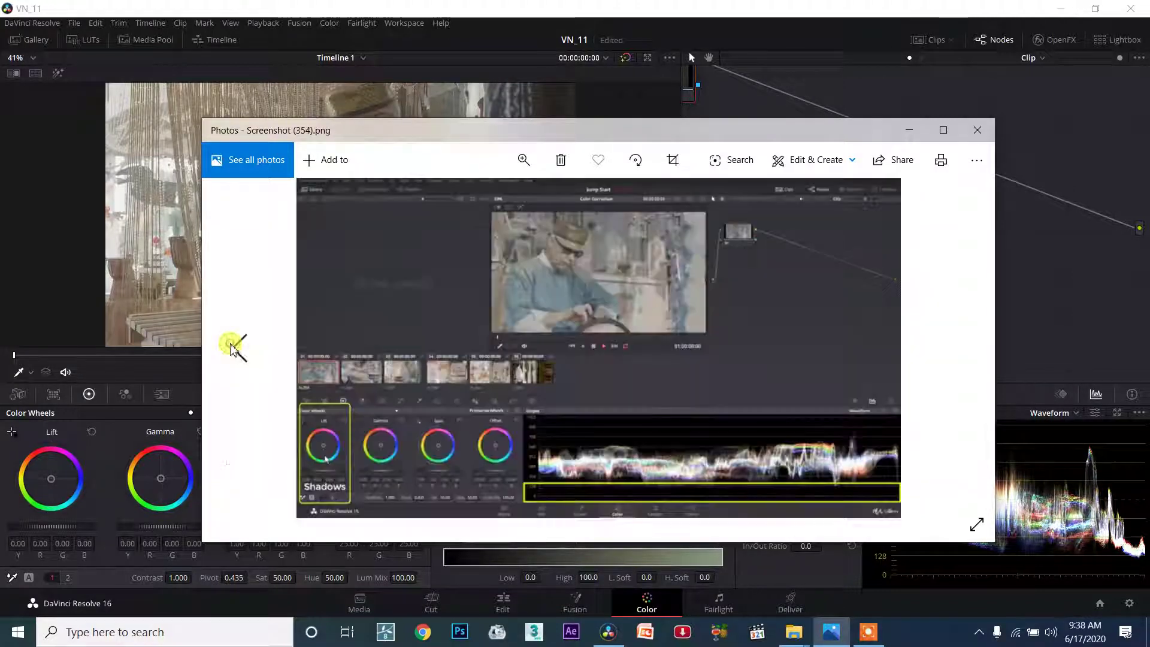
click(233, 348)
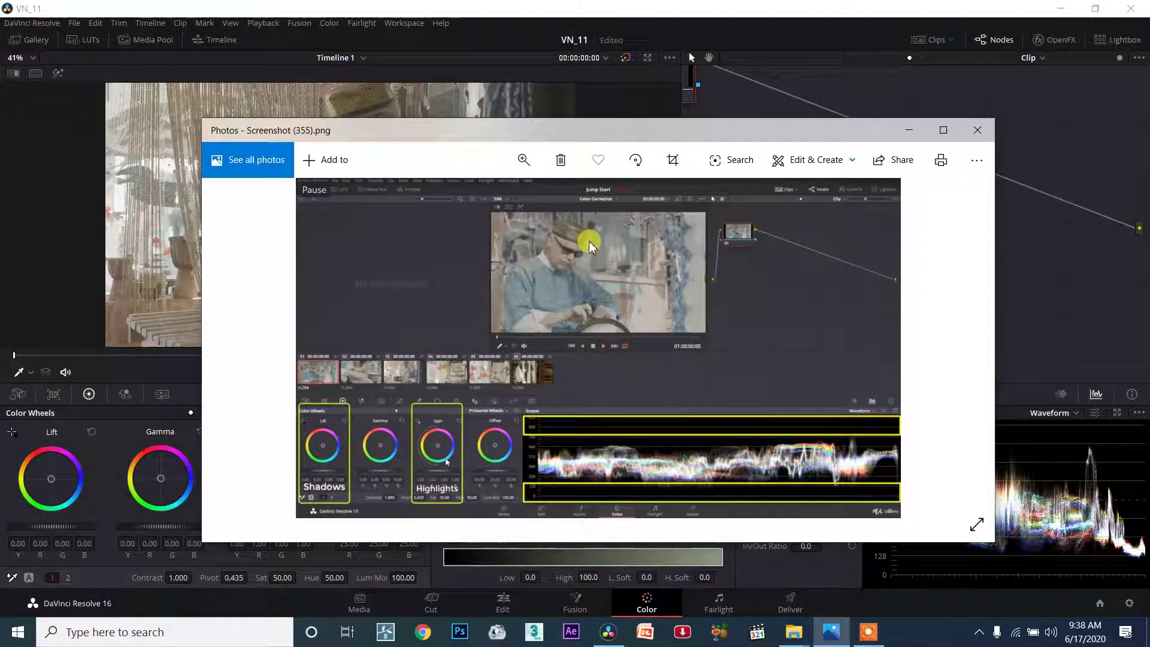
drag(623, 133, 606, 316)
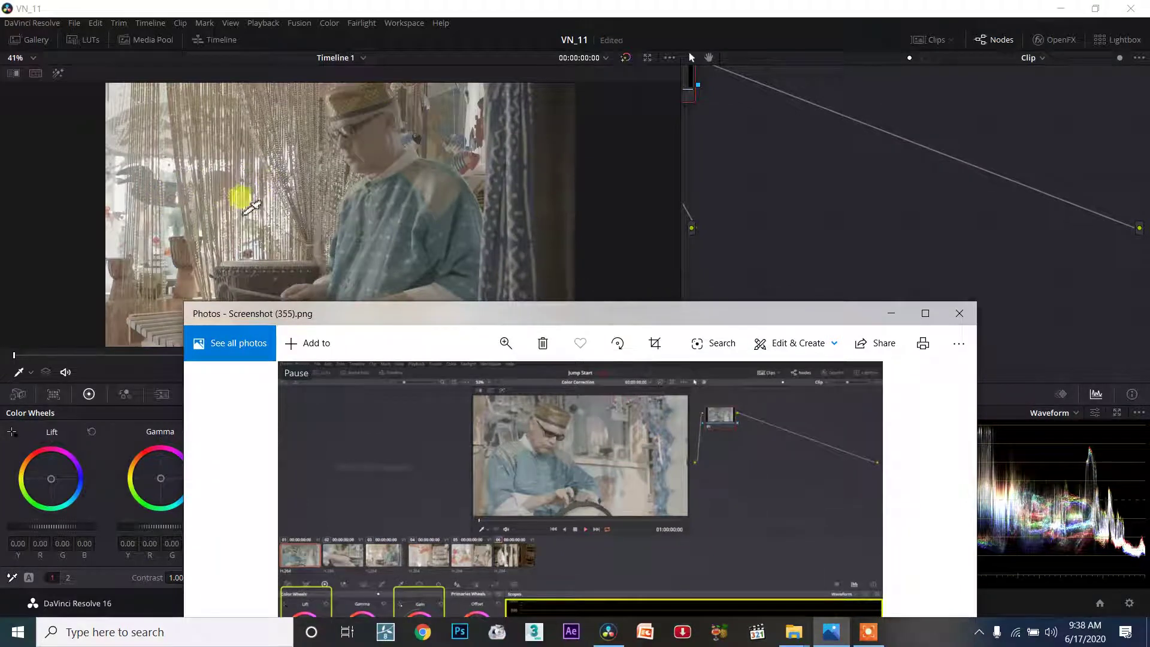
drag(397, 317, 438, 200)
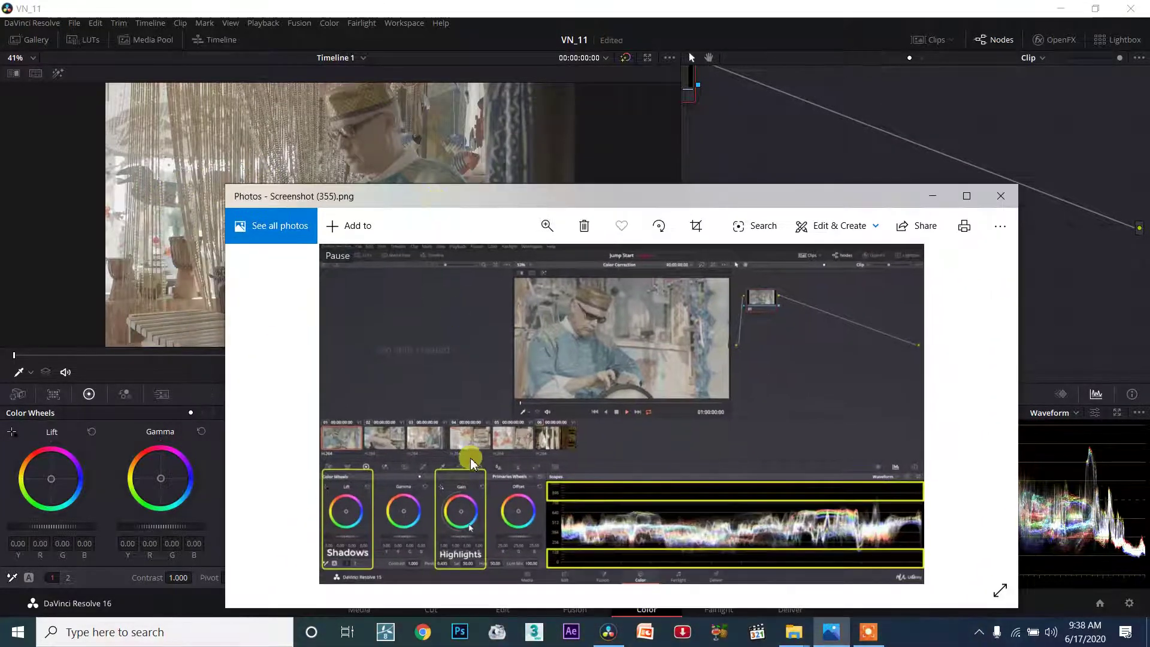
click(270, 410)
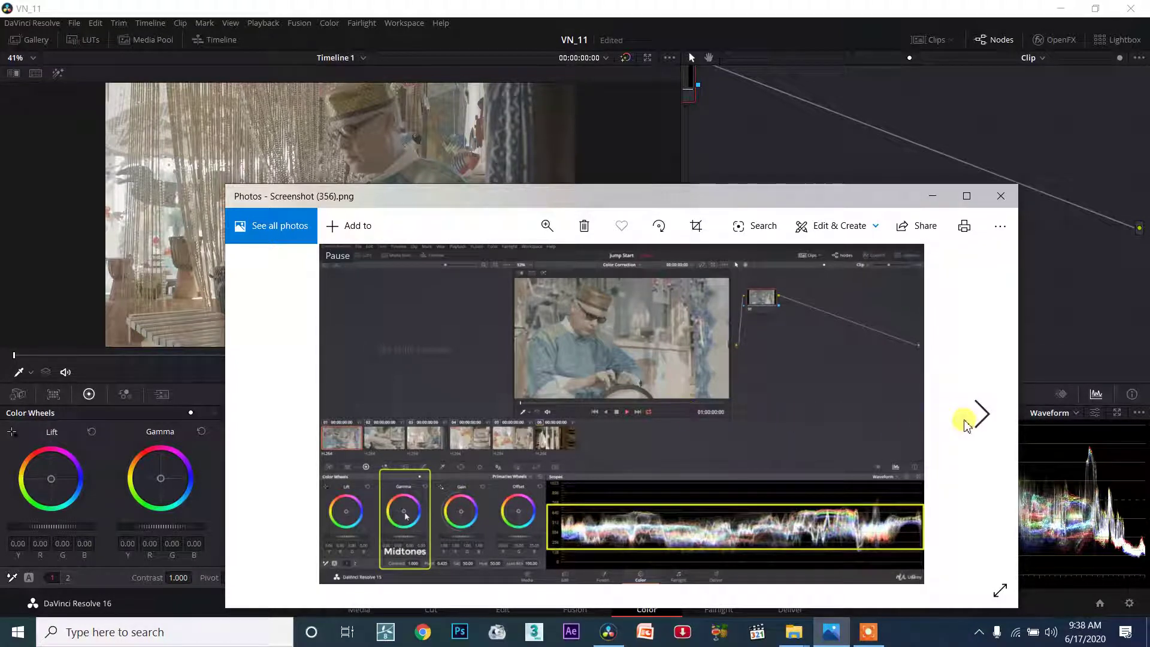
click(966, 424)
click(973, 413)
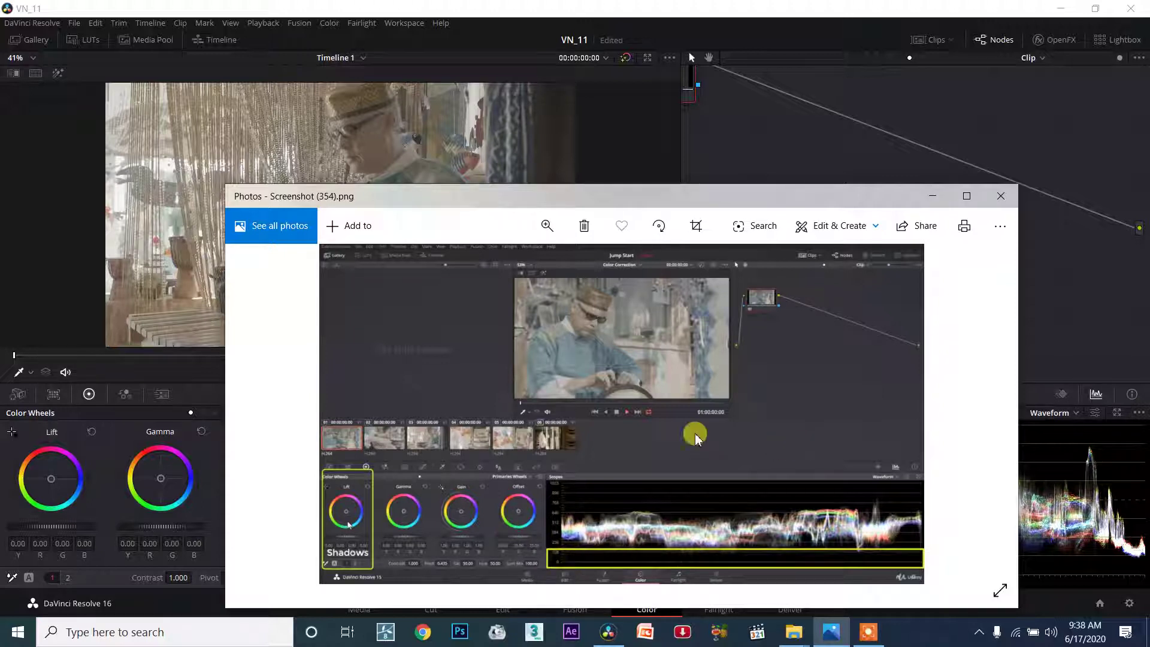
click(256, 418)
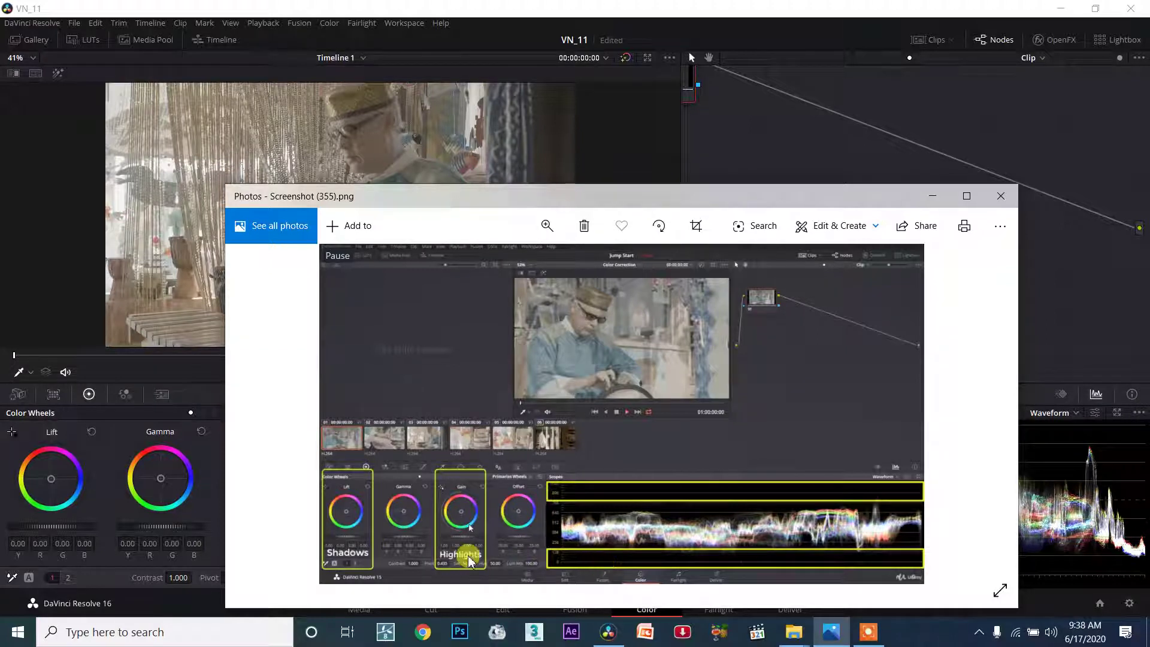
click(251, 419)
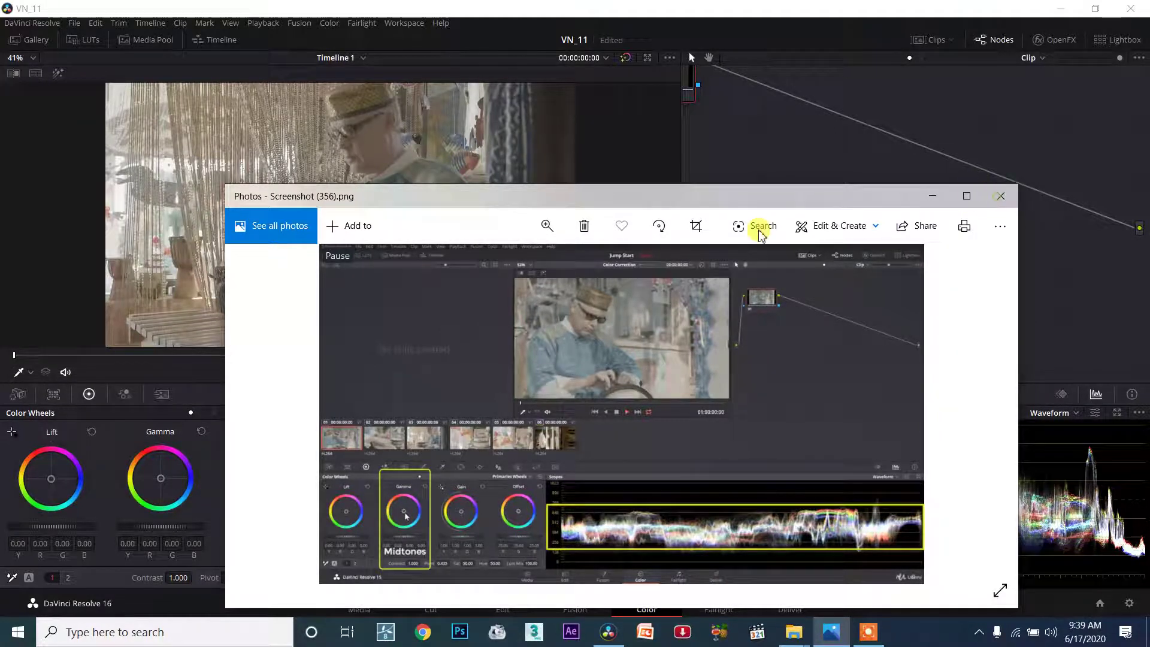
key(alt+F4)
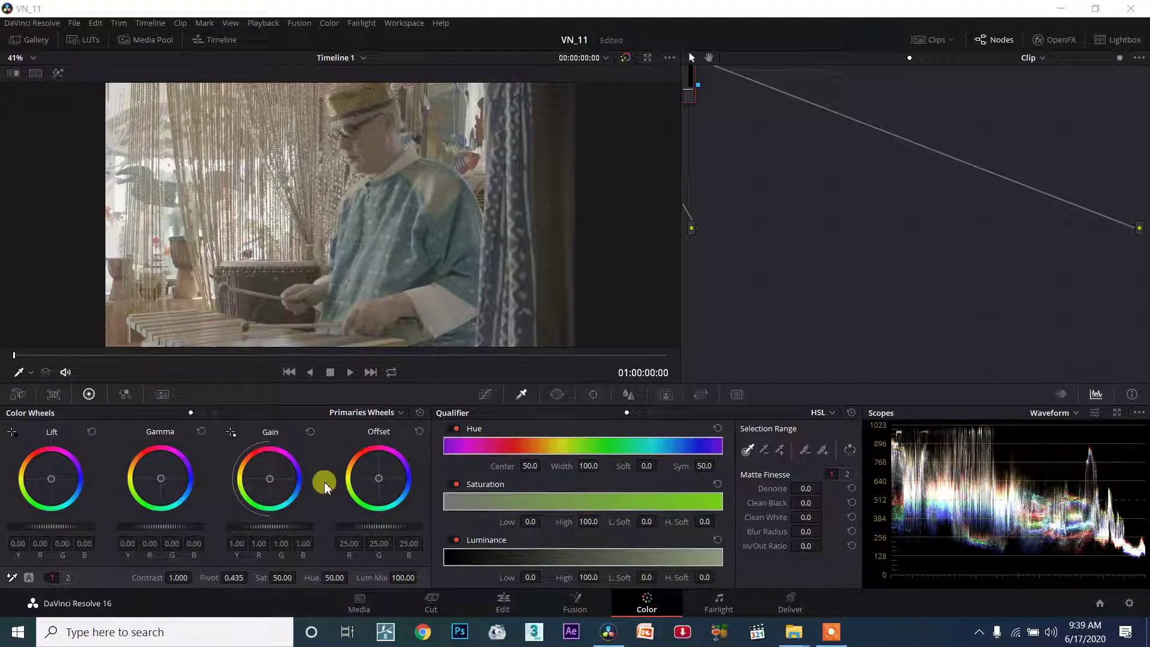
Raise the Gain, Lift and Gamma master wheels to brighten highlights, shadows and midtones.
click(265, 525)
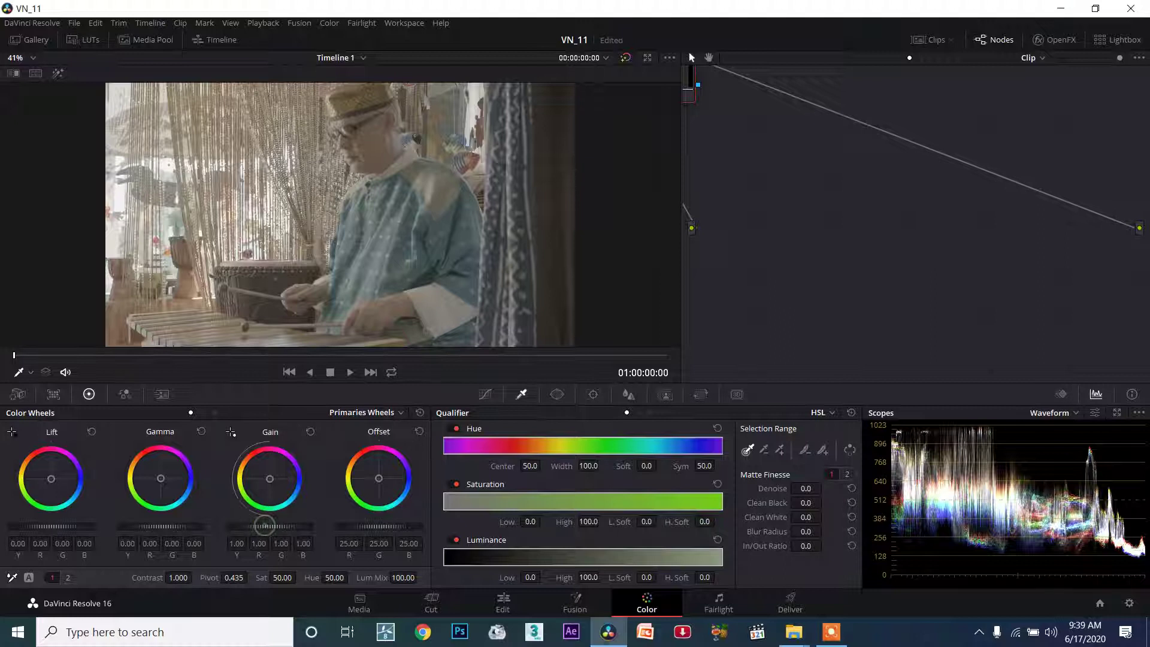
drag(265, 525, 326, 526)
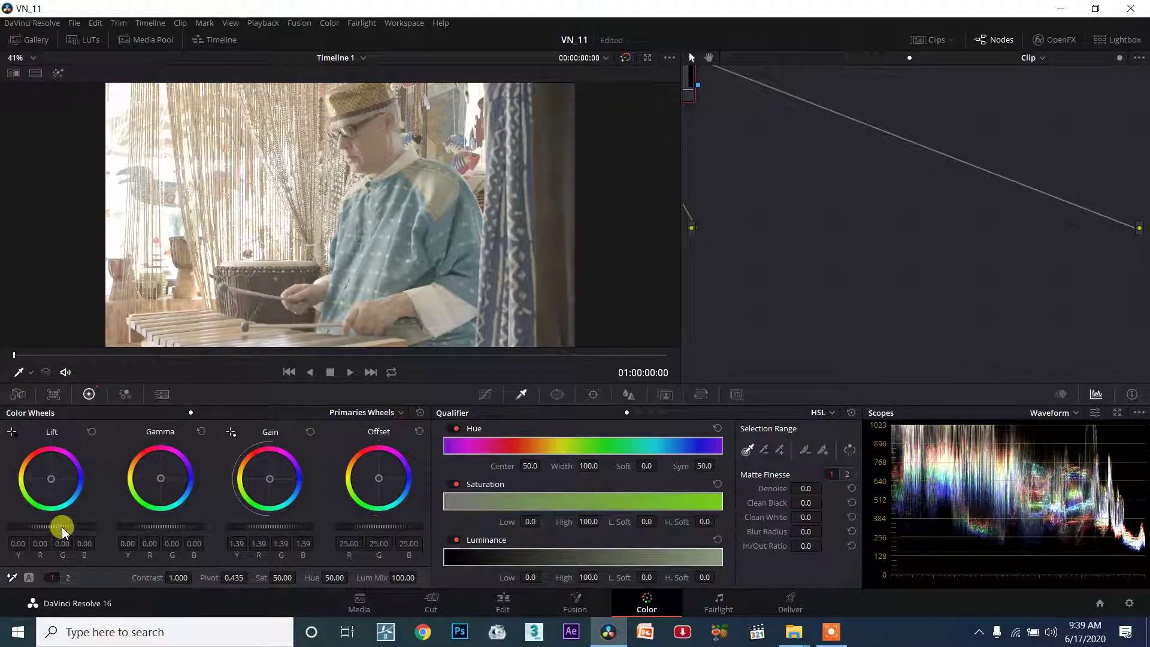
mouse_move(61, 526)
mouse_down()
mouse_move(72, 526)
mouse_move(54, 526)
mouse_up()
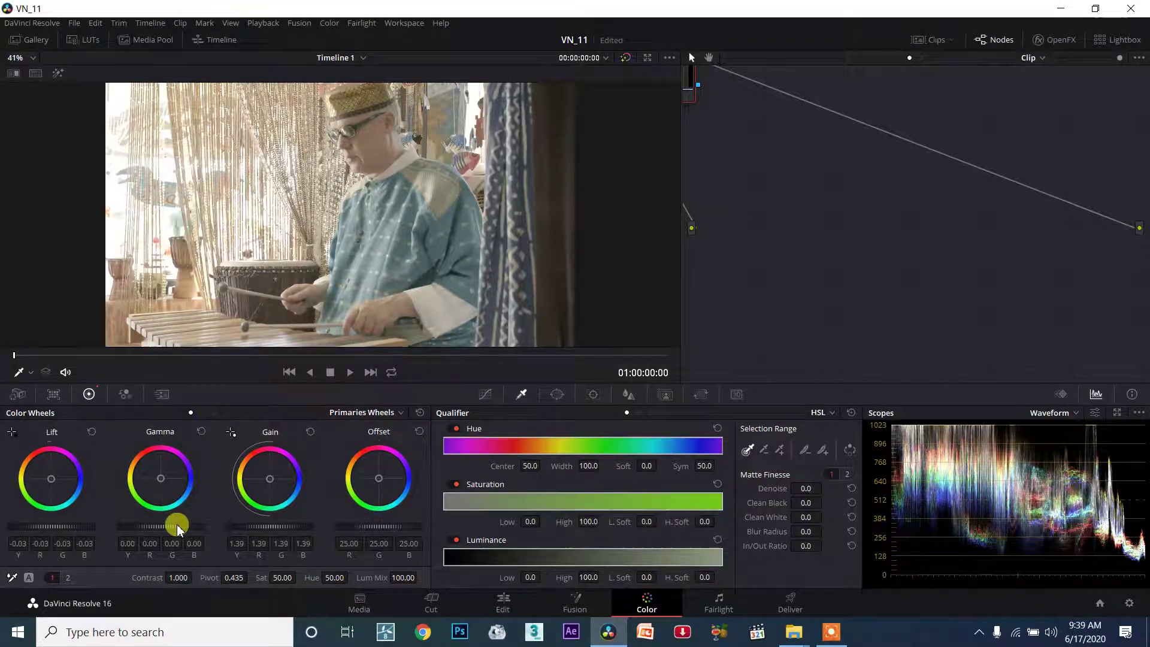
drag(166, 528, 154, 528)
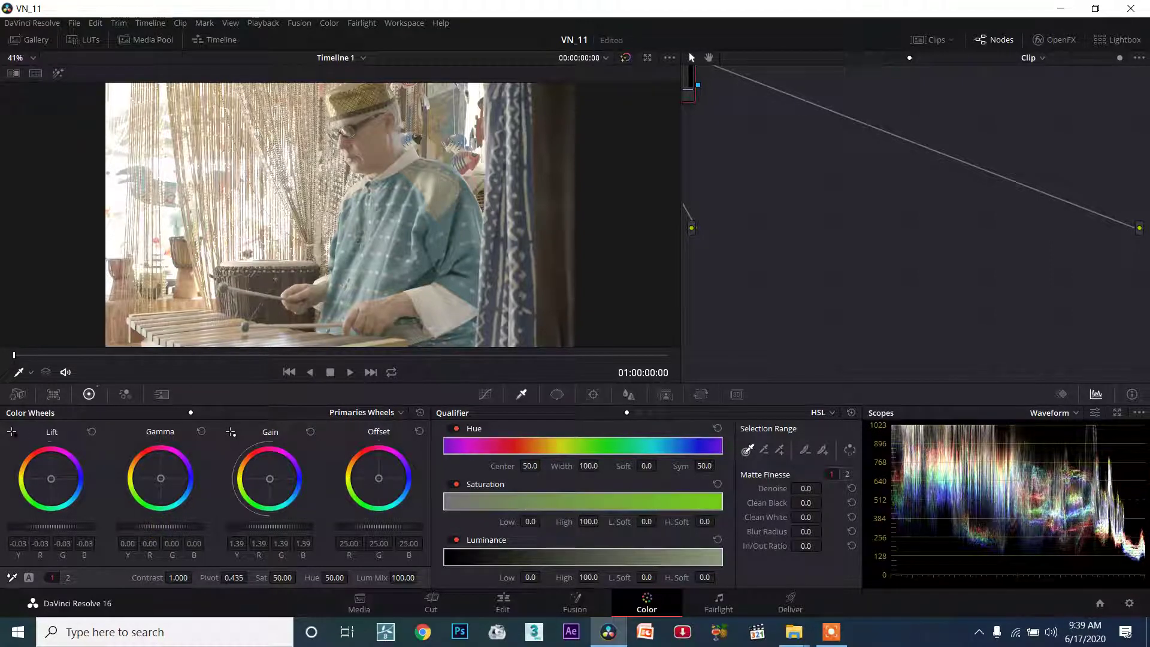
mouse_move(158, 526)
mouse_down()
mouse_move(180, 526)
mouse_move(158, 525)
mouse_up()
Settle Offset at 6.70 to deepen the blacks, Gain at 1.40, and Lift at 0.01.
drag(375, 526, 359, 526)
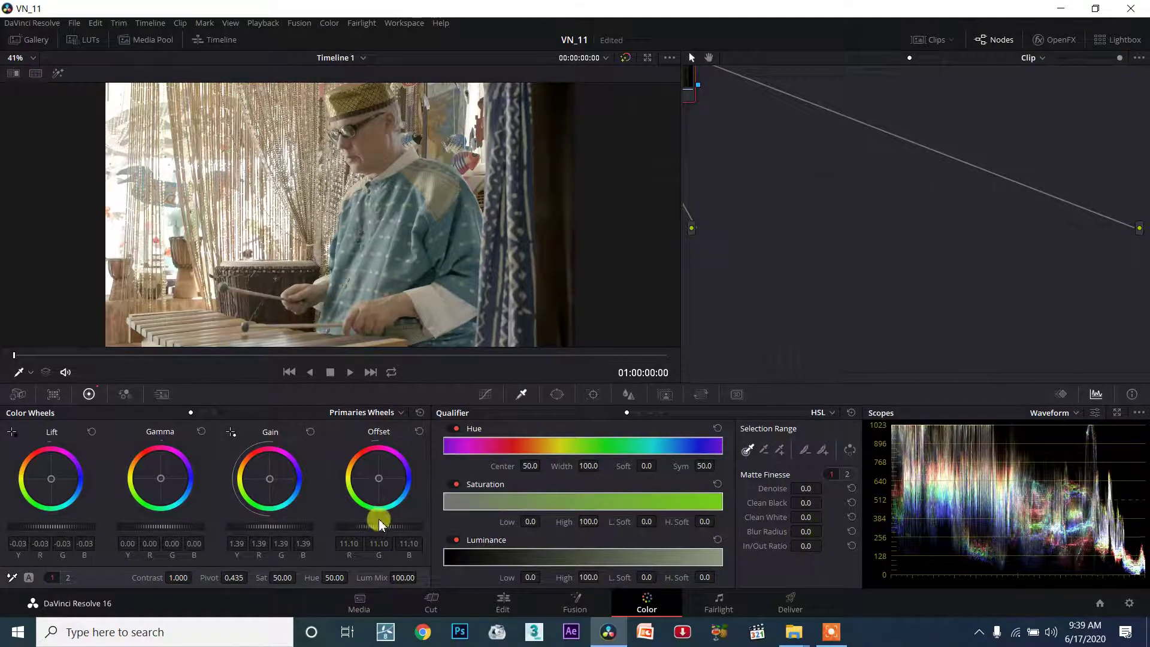
drag(388, 525, 431, 525)
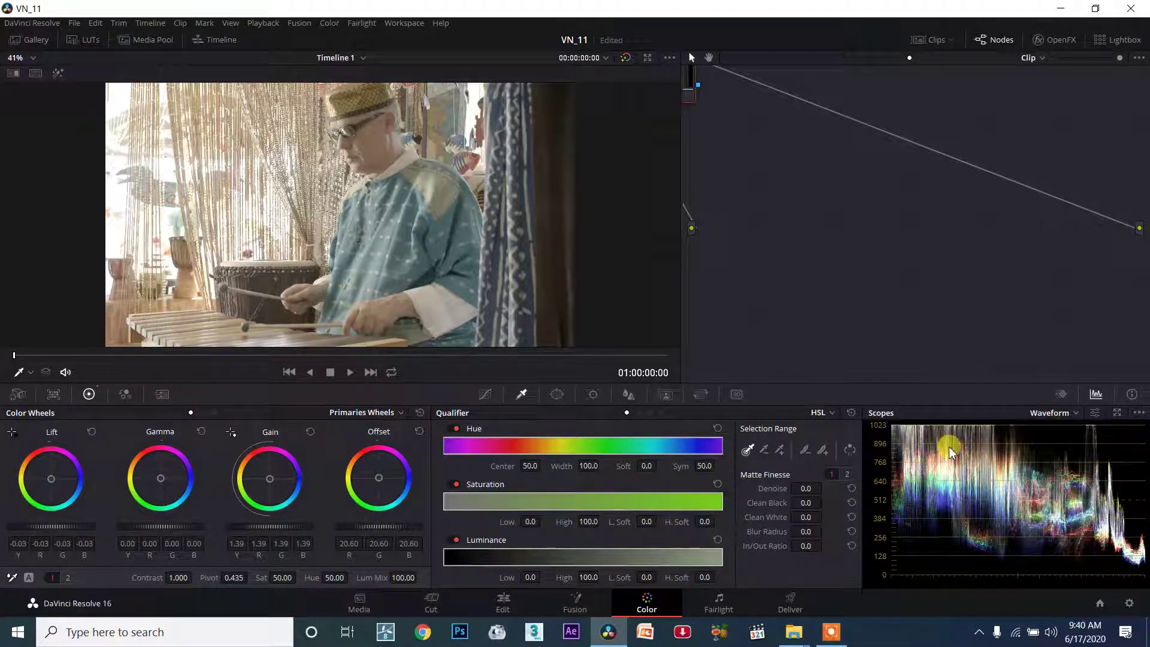
drag(392, 526, 365, 531)
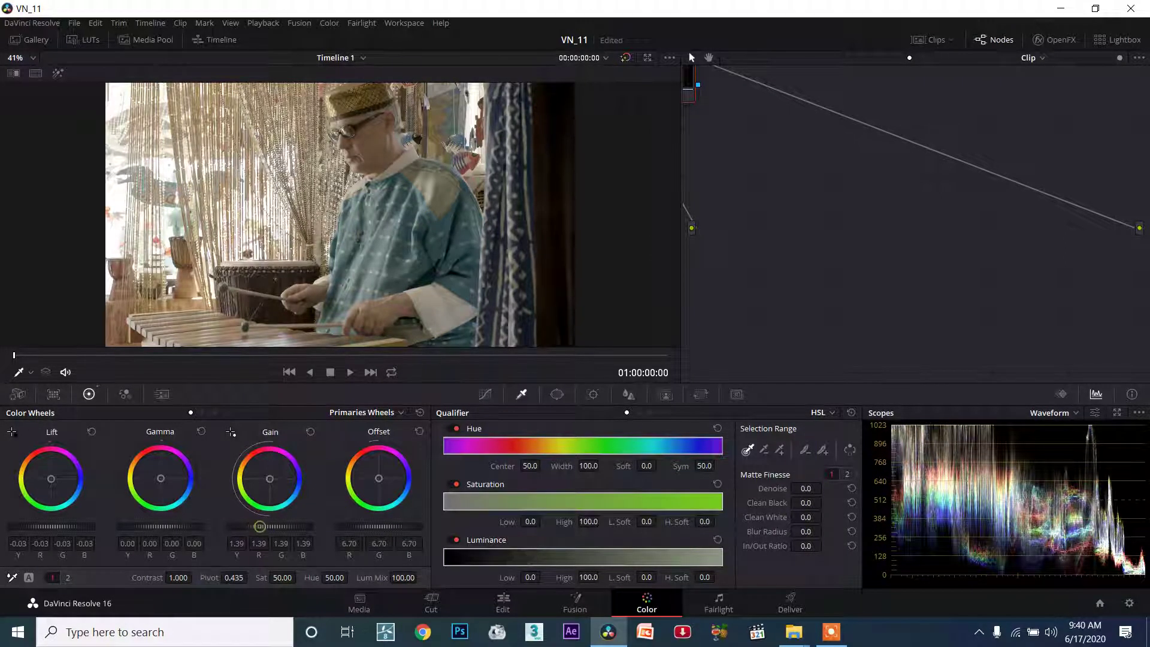
mouse_move(259, 526)
mouse_down()
mouse_move(242, 525)
mouse_move(259, 525)
mouse_up()
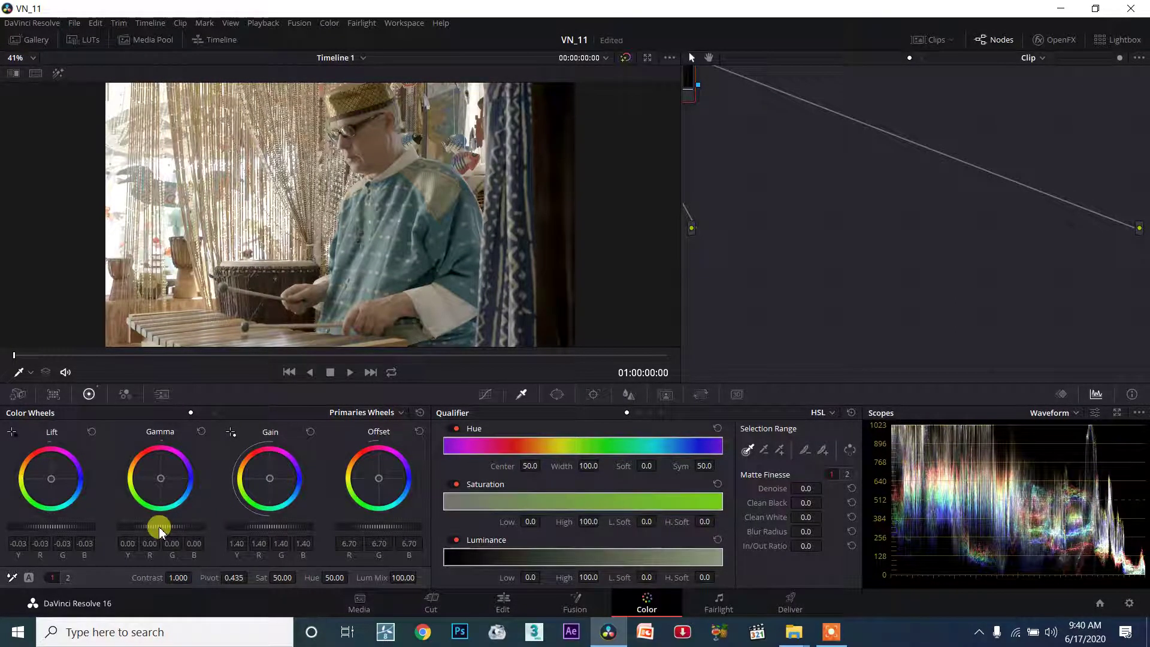
click(37, 523)
drag(45, 533, 54, 526)
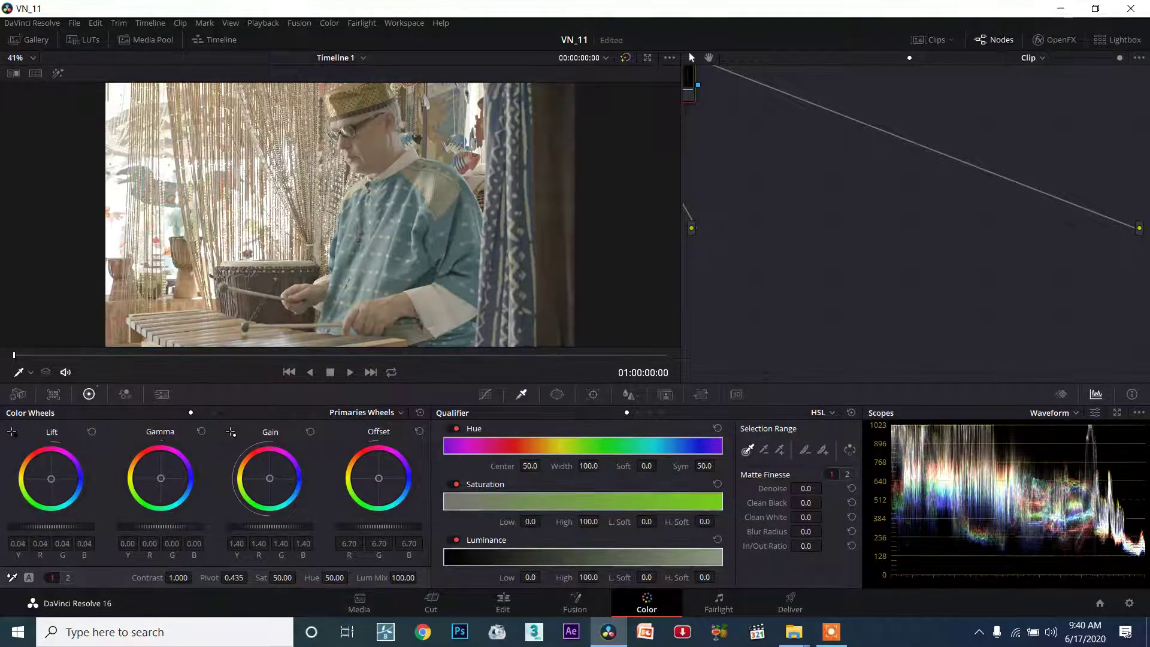
drag(54, 526, 64, 526)
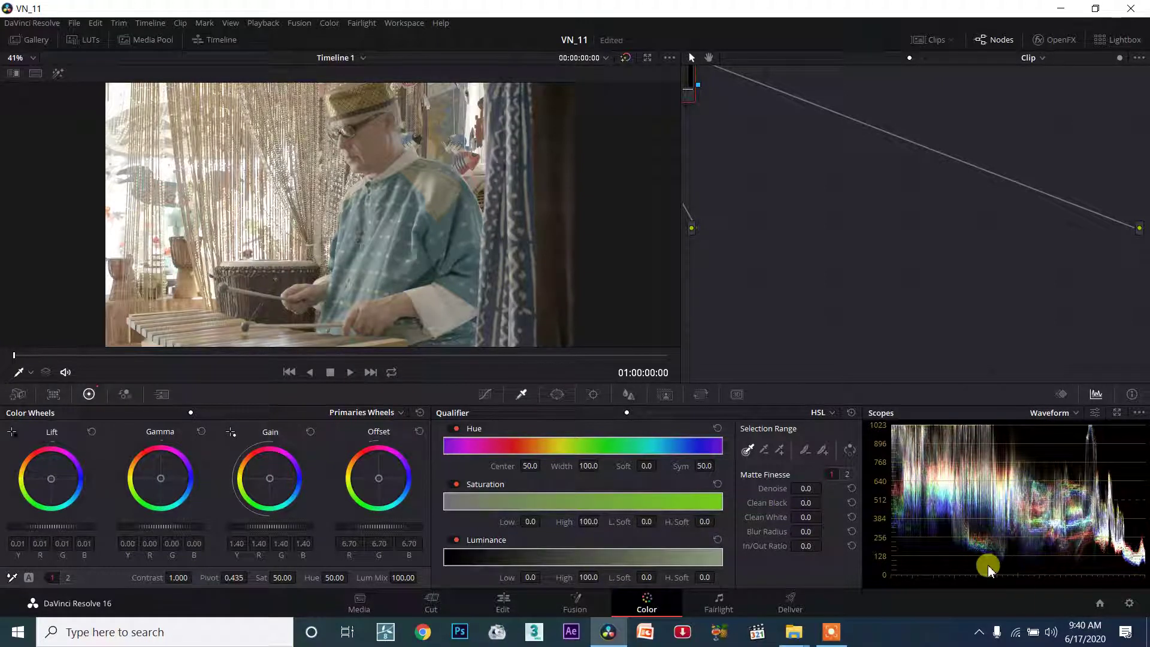
Switch to the Edit page showing Timeline 1 with the graded clip.
mouse_move(606, 630)
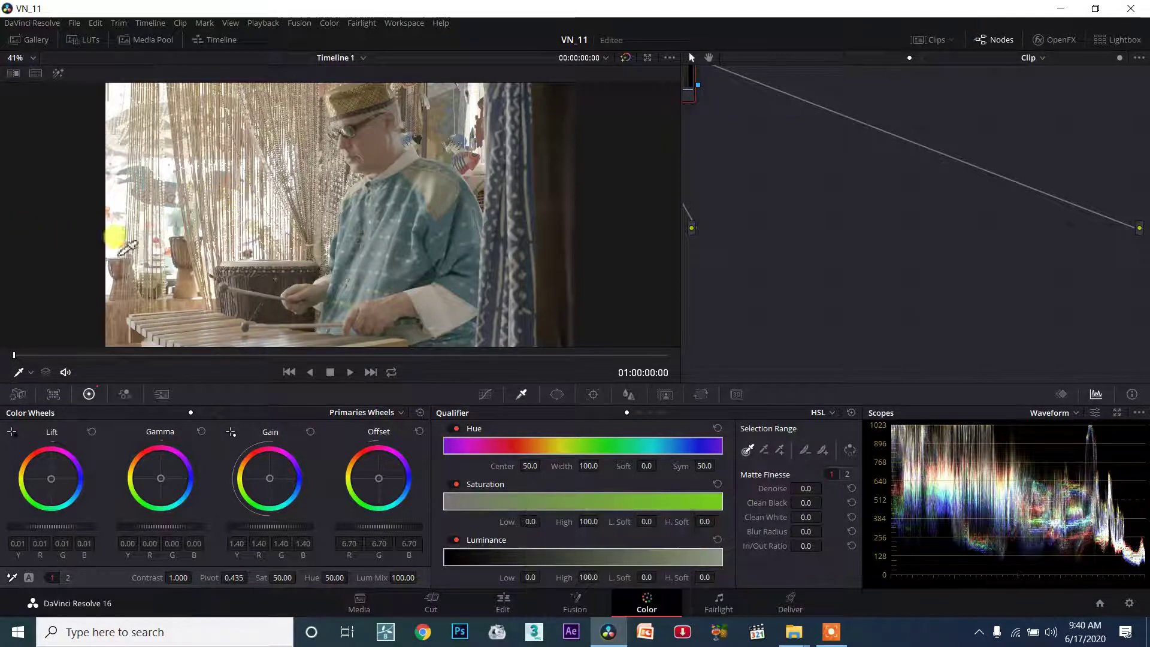
click(500, 601)
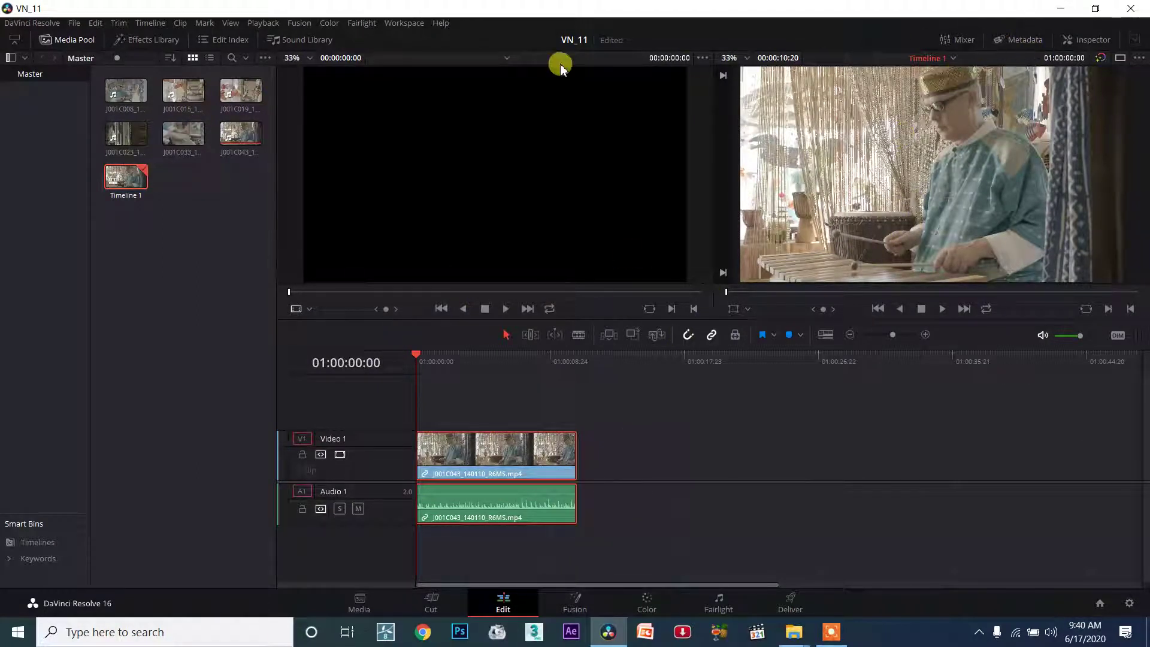
Hide the Media Pool, then shift the picture and squash it from its top edge with the Transform overlay.
click(65, 45)
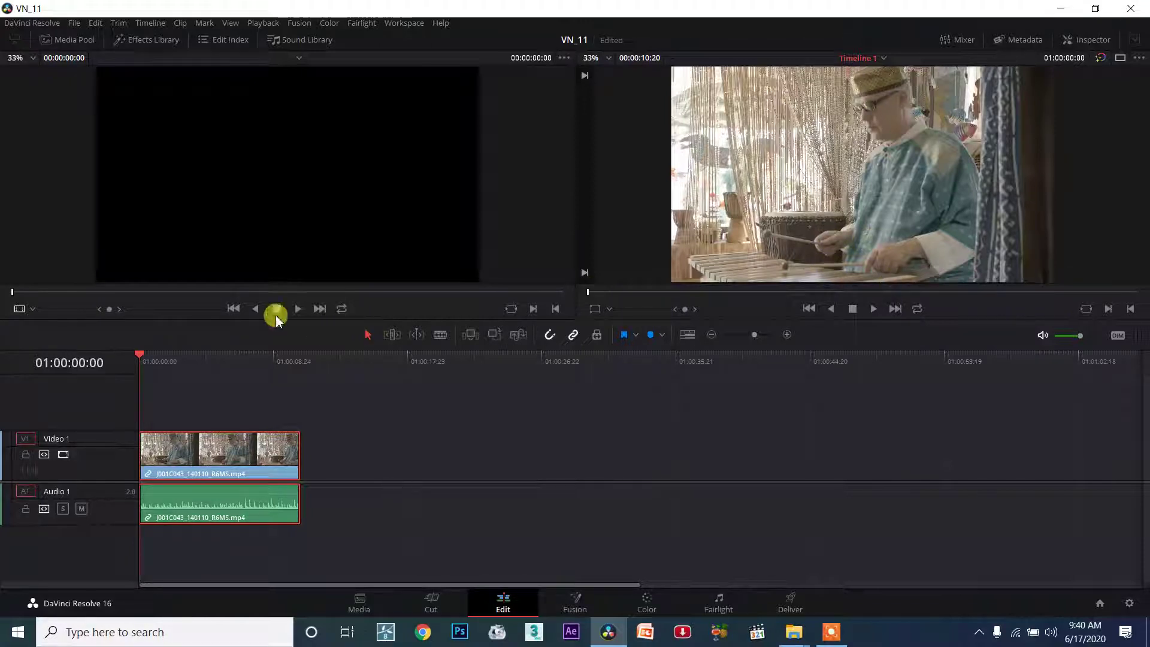
click(594, 308)
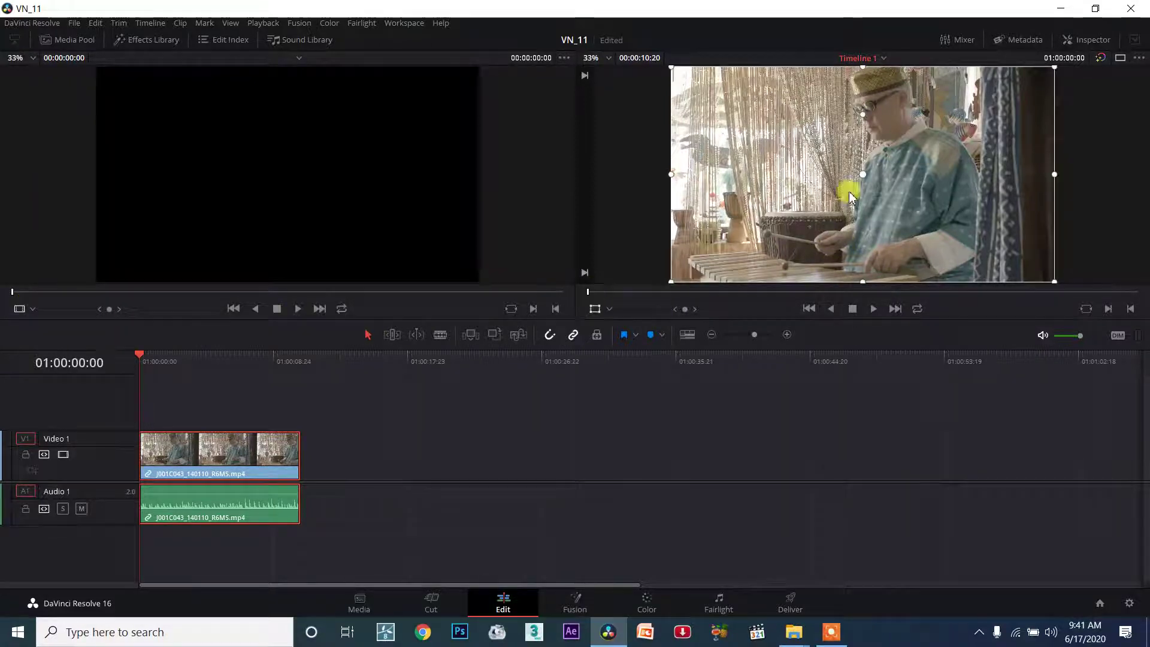
mouse_move(903, 206)
mouse_down()
mouse_move(896, 216)
mouse_move(905, 211)
mouse_up()
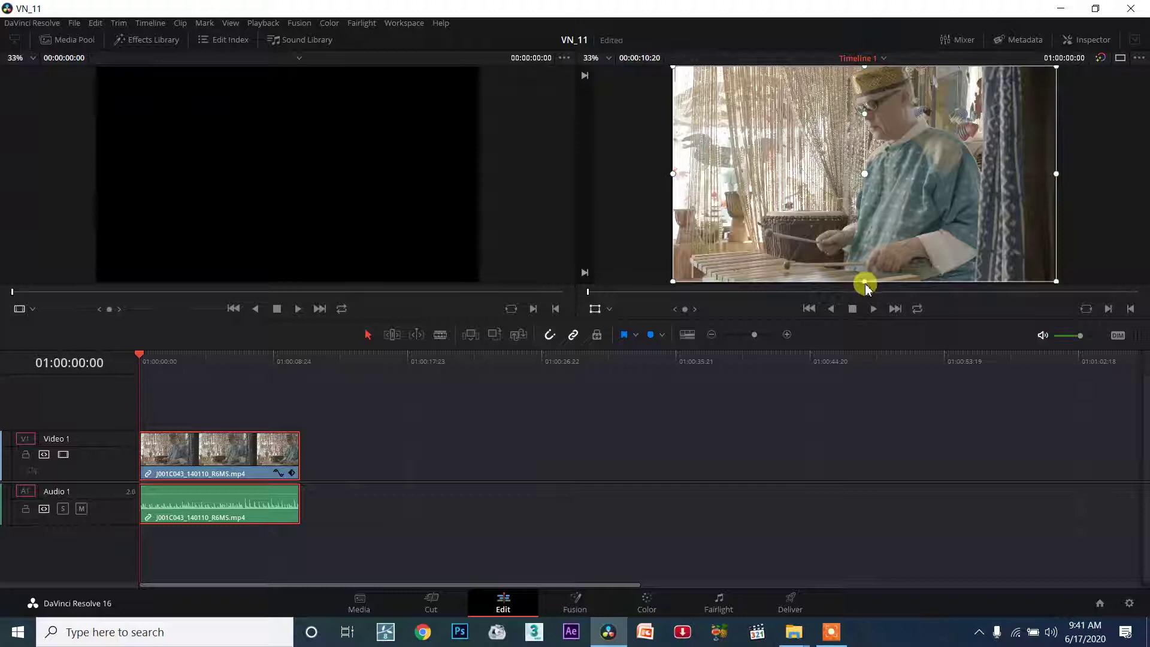
mouse_move(864, 68)
mouse_down()
mouse_move(870, 106)
mouse_move(861, 77)
mouse_up()
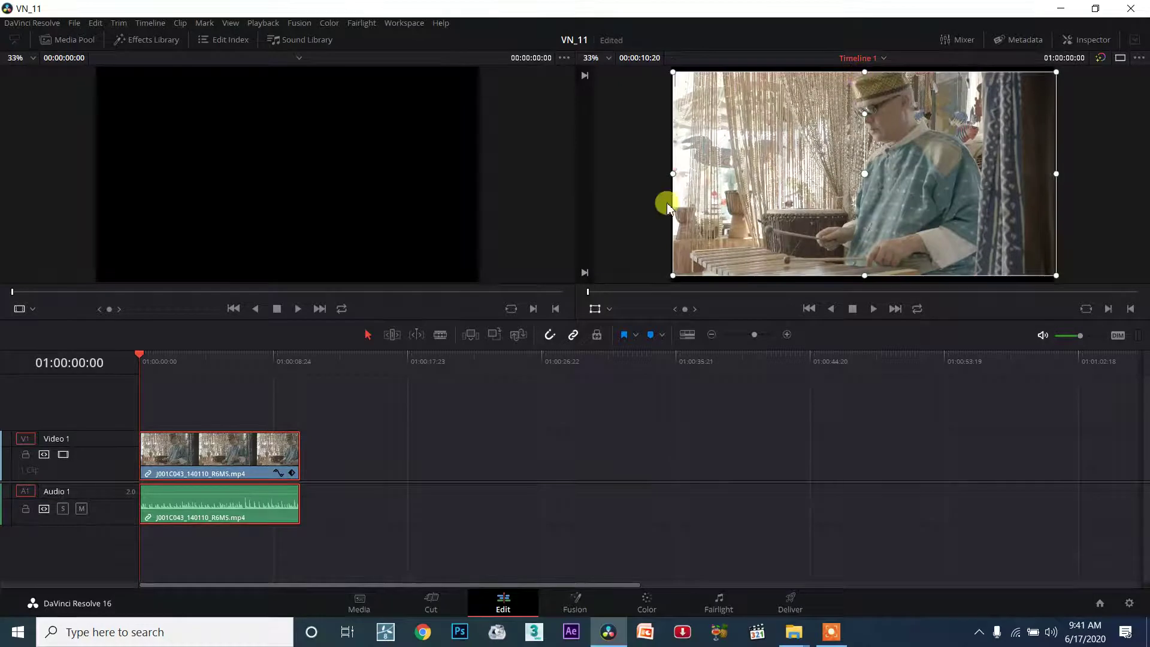
click(593, 307)
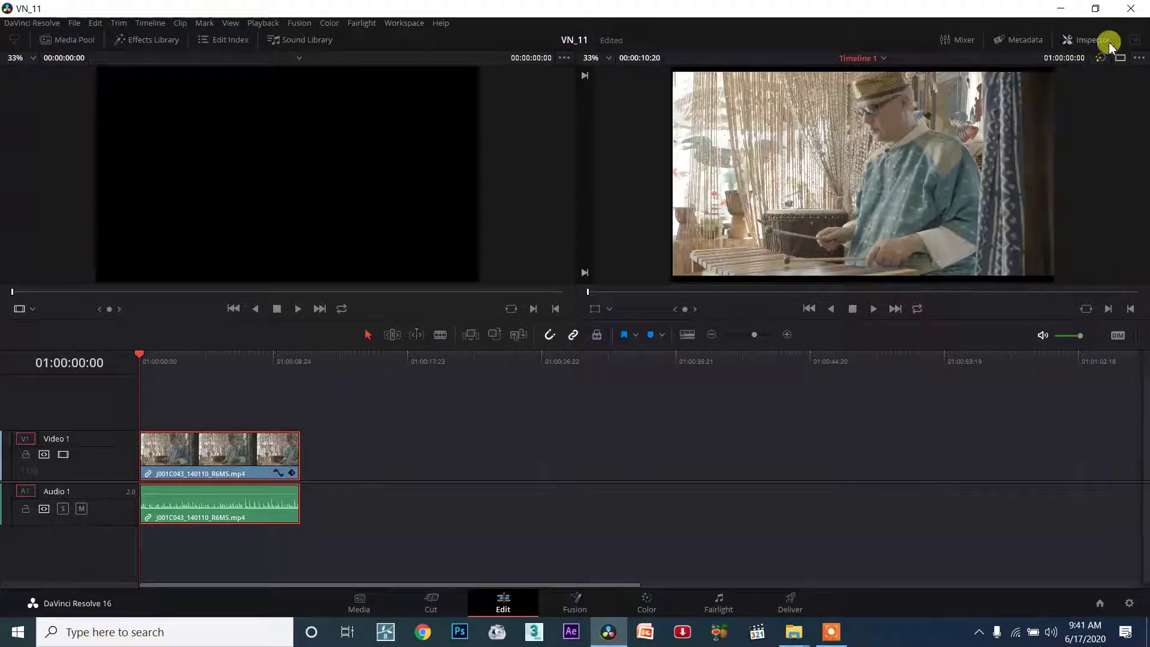
click(645, 602)
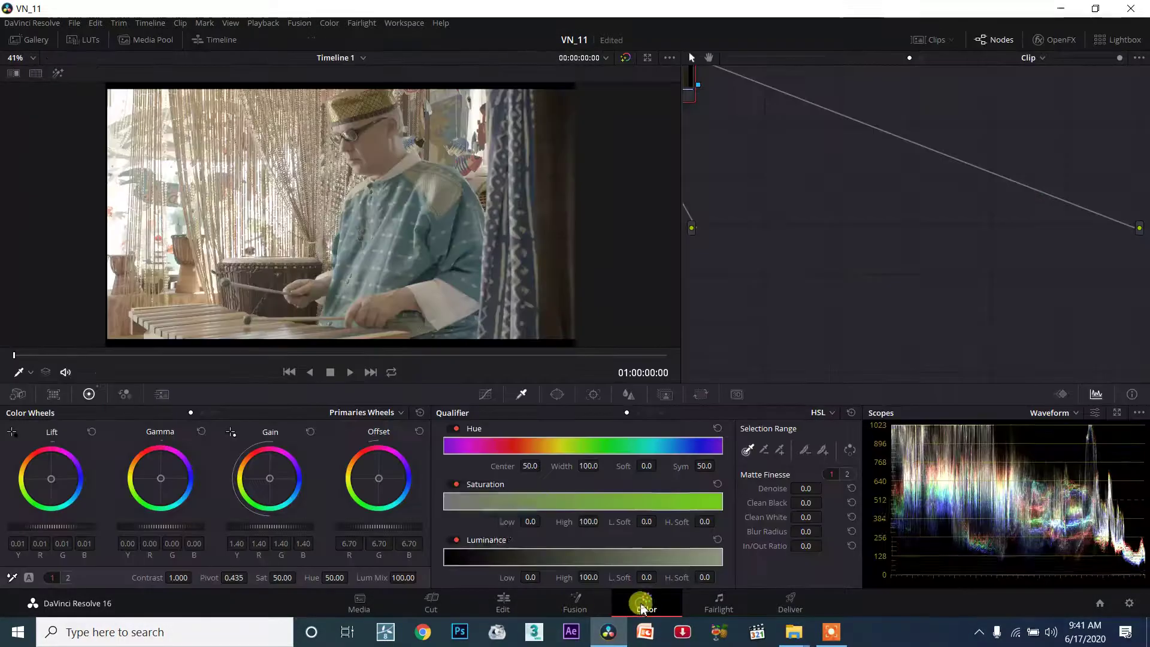